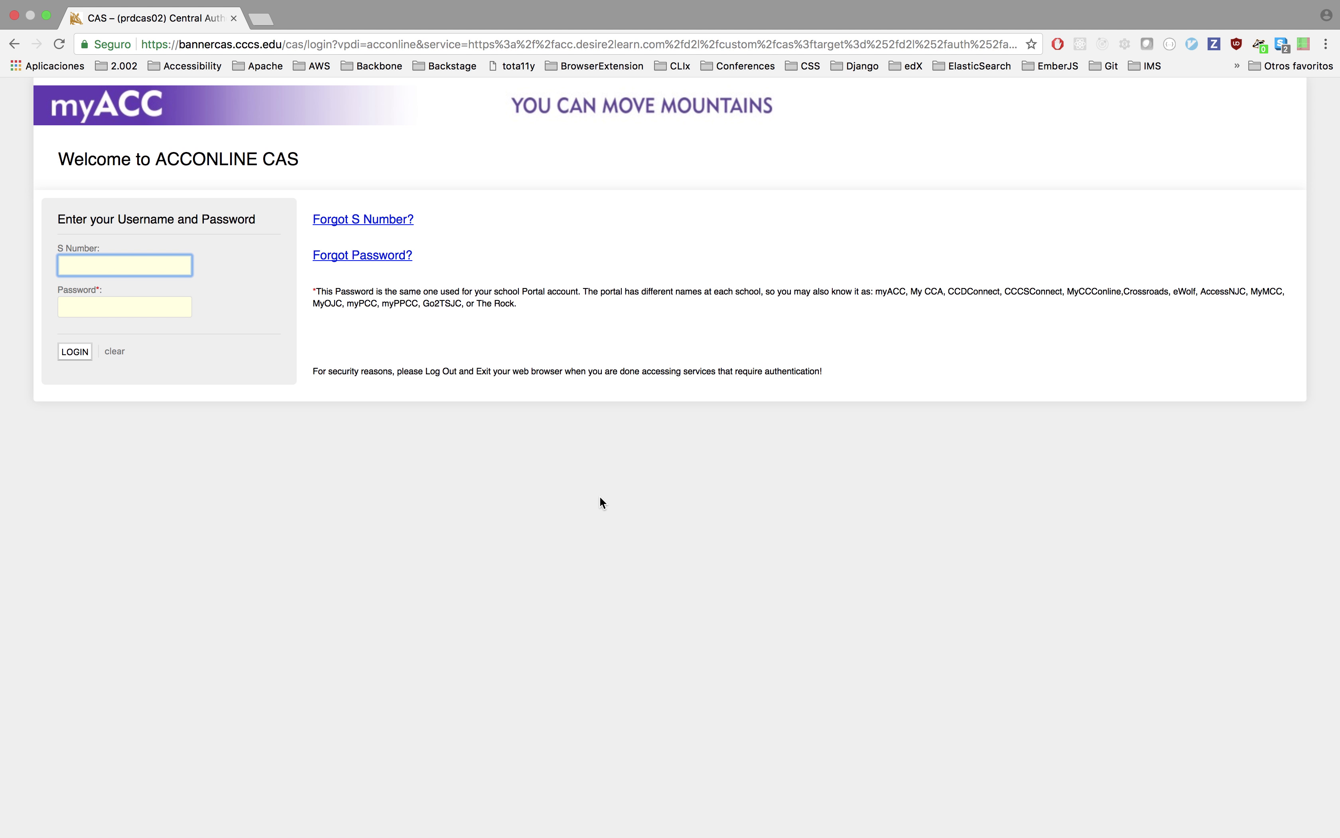
Log in to myACC CAS with the student S Number and the account password.
type("S00091797")
key("Tab")
type("•••••••")
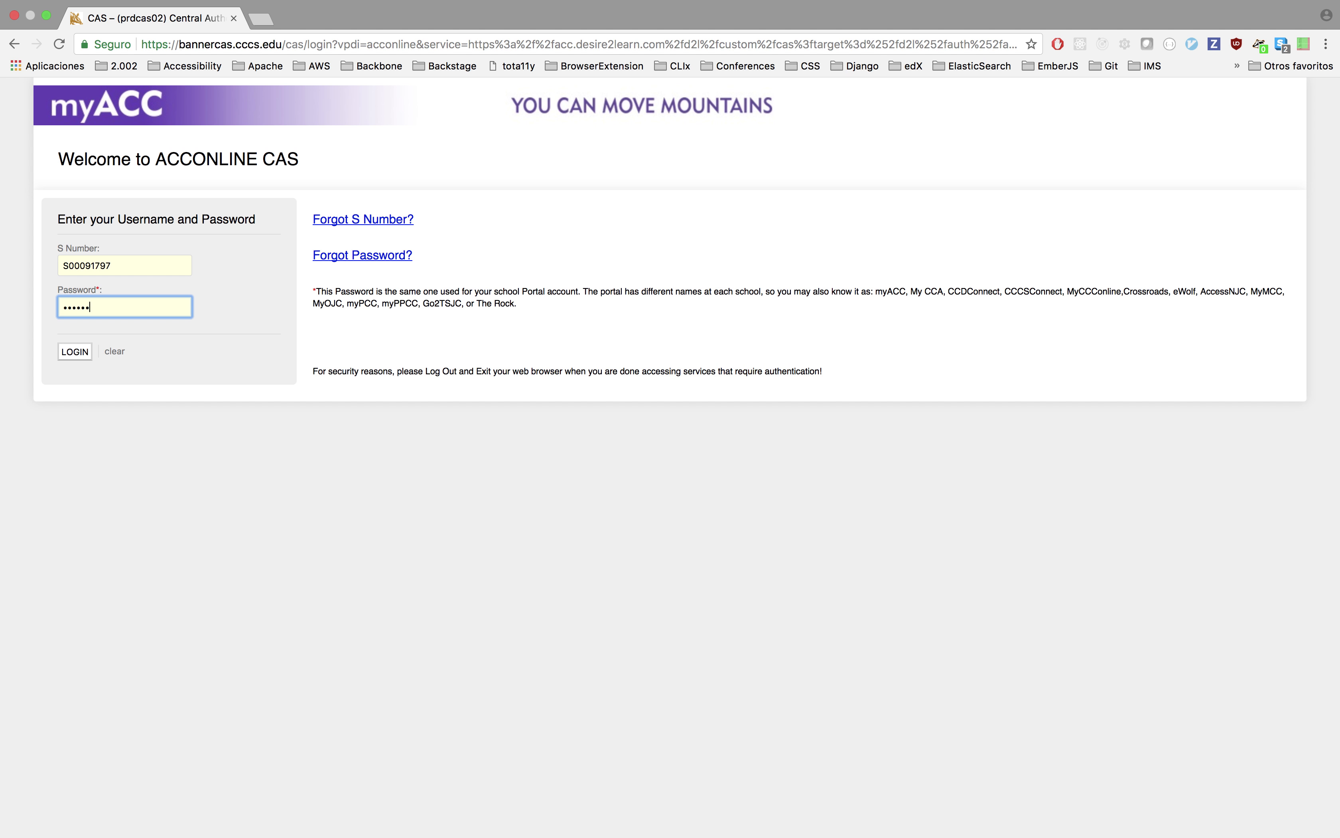
left_click(75, 351)
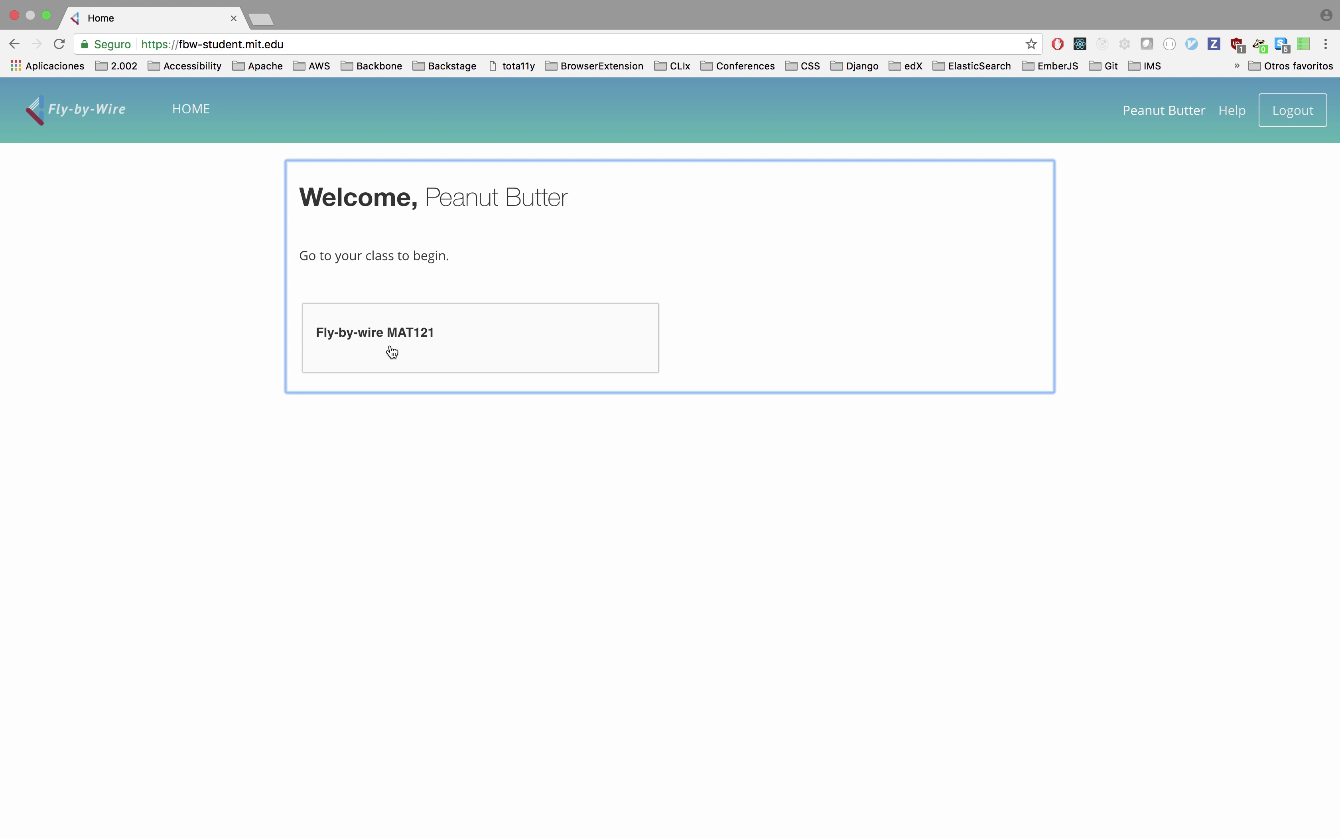
Open the Fly-by-wire MAT121 class and its Unit 1 Review -- Phase 1 mission.
left_click(416, 334)
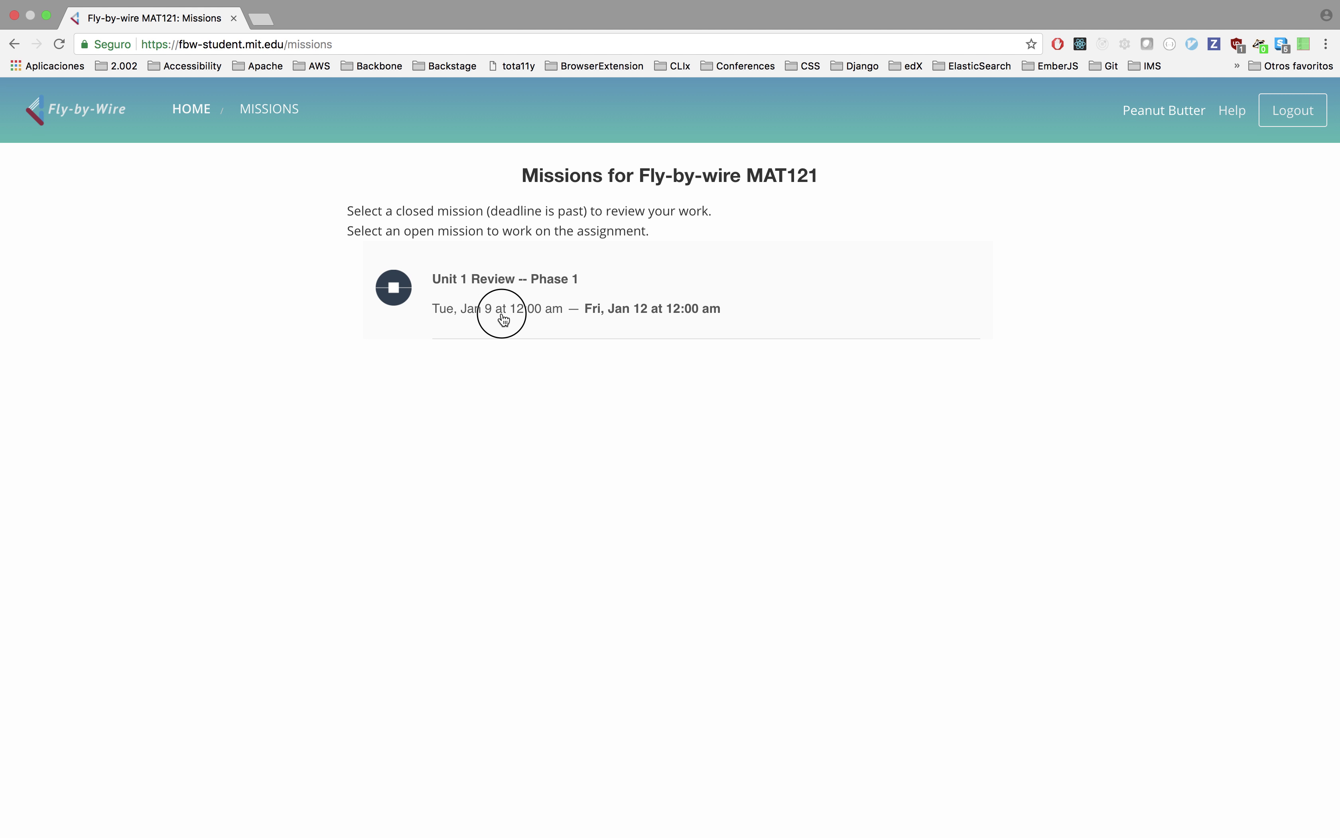
left_click(503, 319)
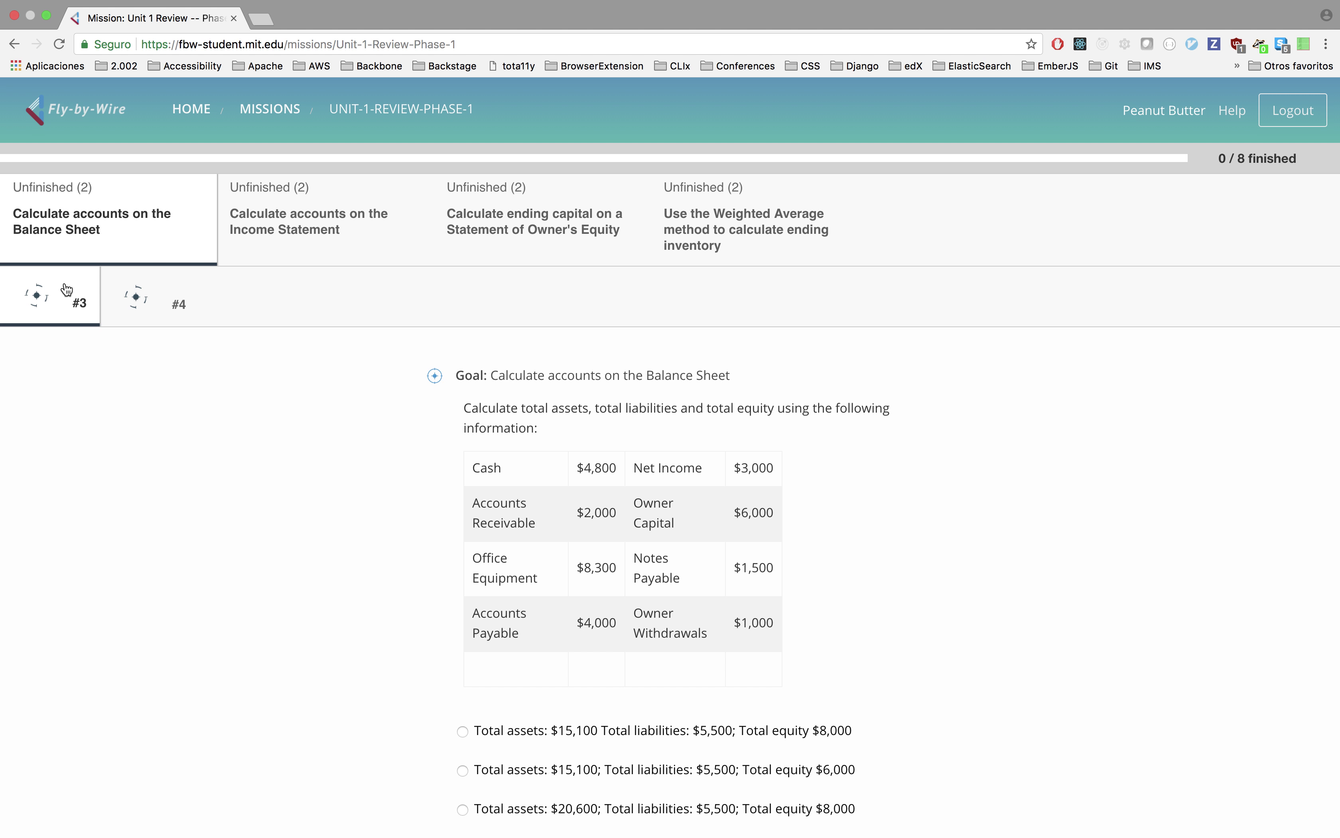
Browse the Income Statement, Owner's Equity and Weighted Average questions, then return to Balance Sheet.
left_click(304, 221)
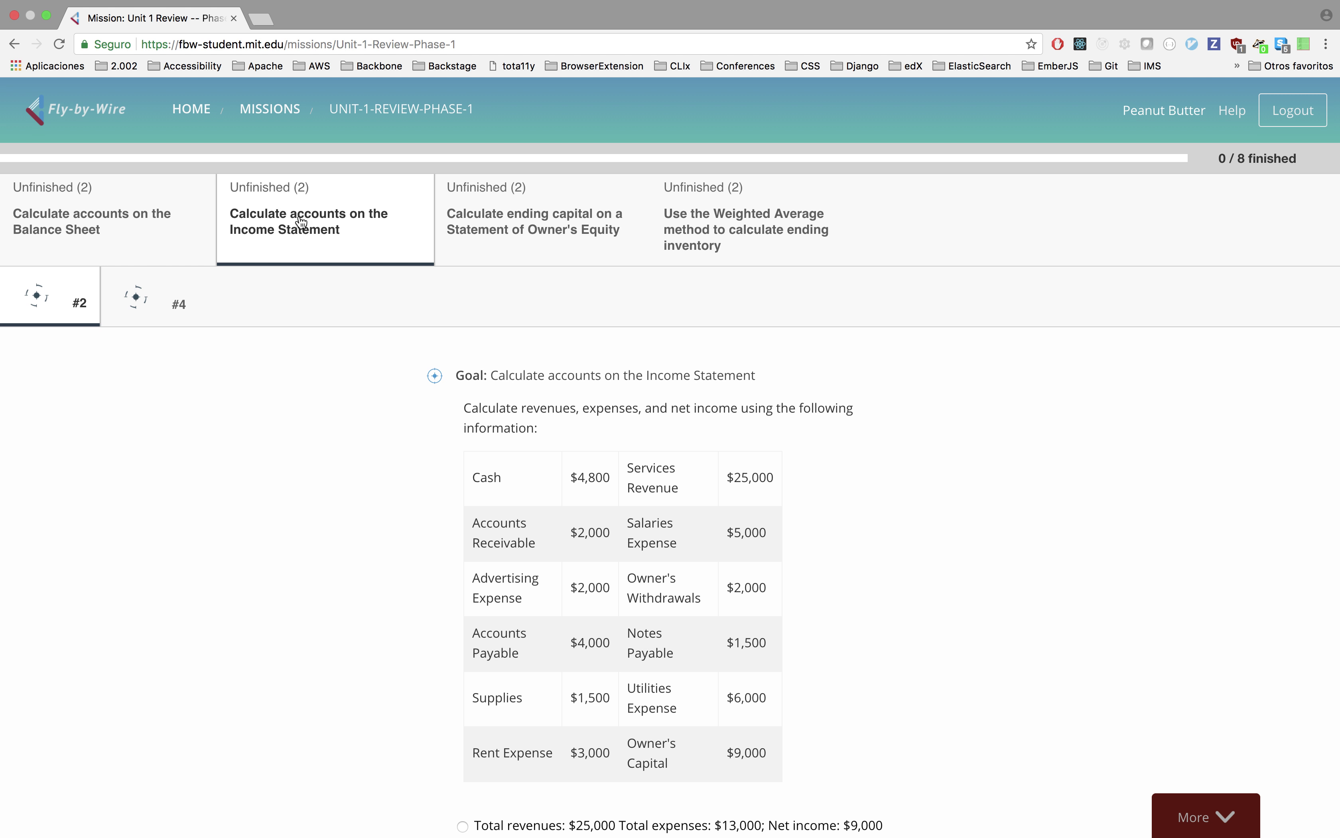
left_click(128, 296)
left_click(76, 305)
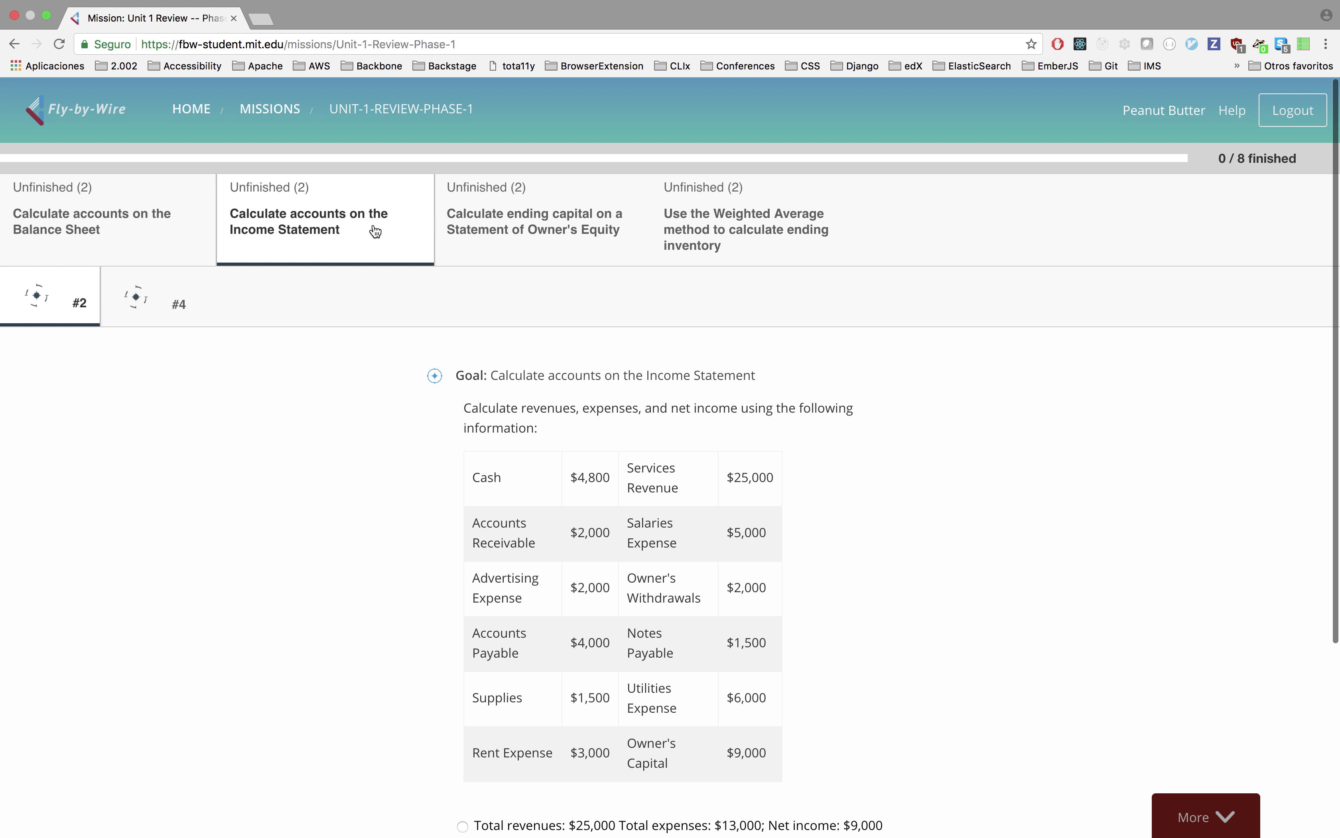
left_click(496, 214)
left_click(116, 307)
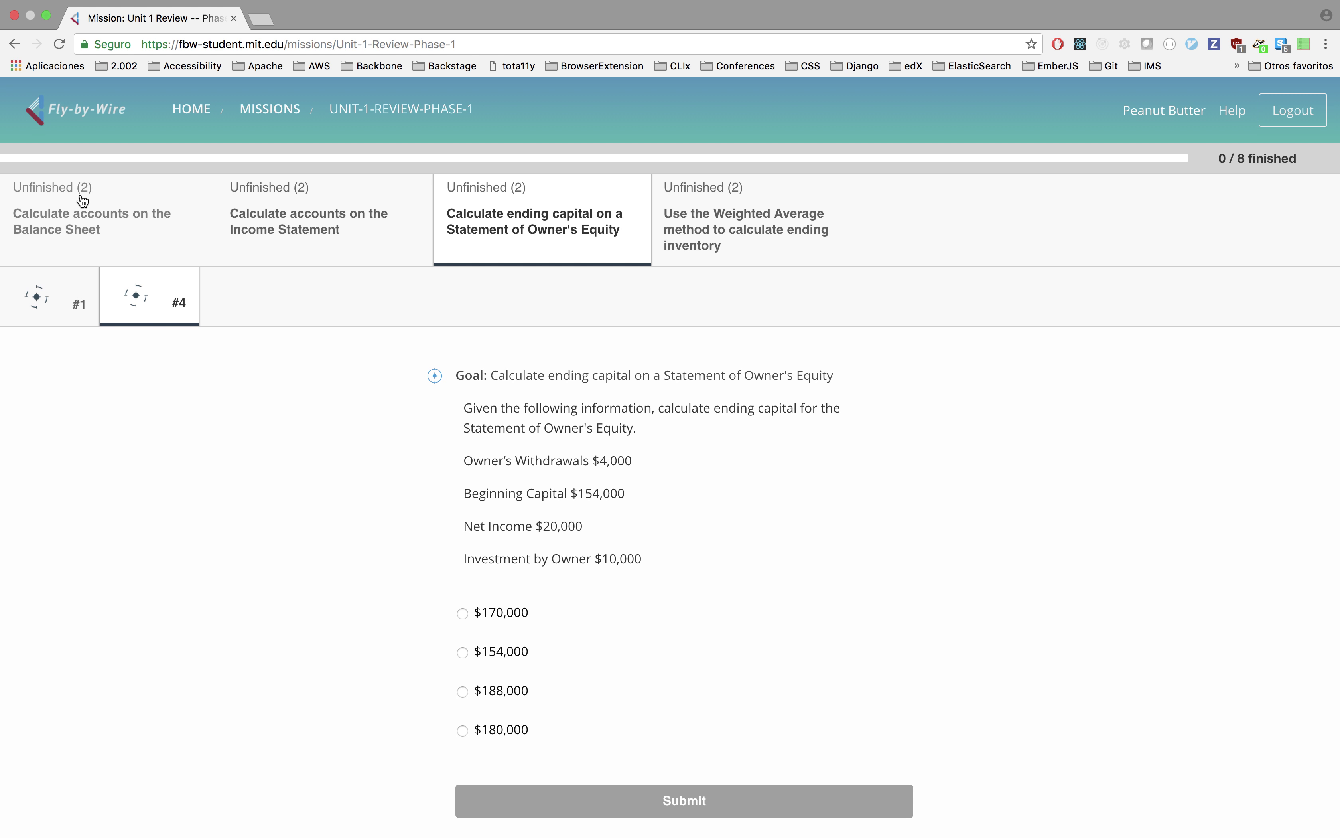
left_click(742, 226)
left_click(148, 307)
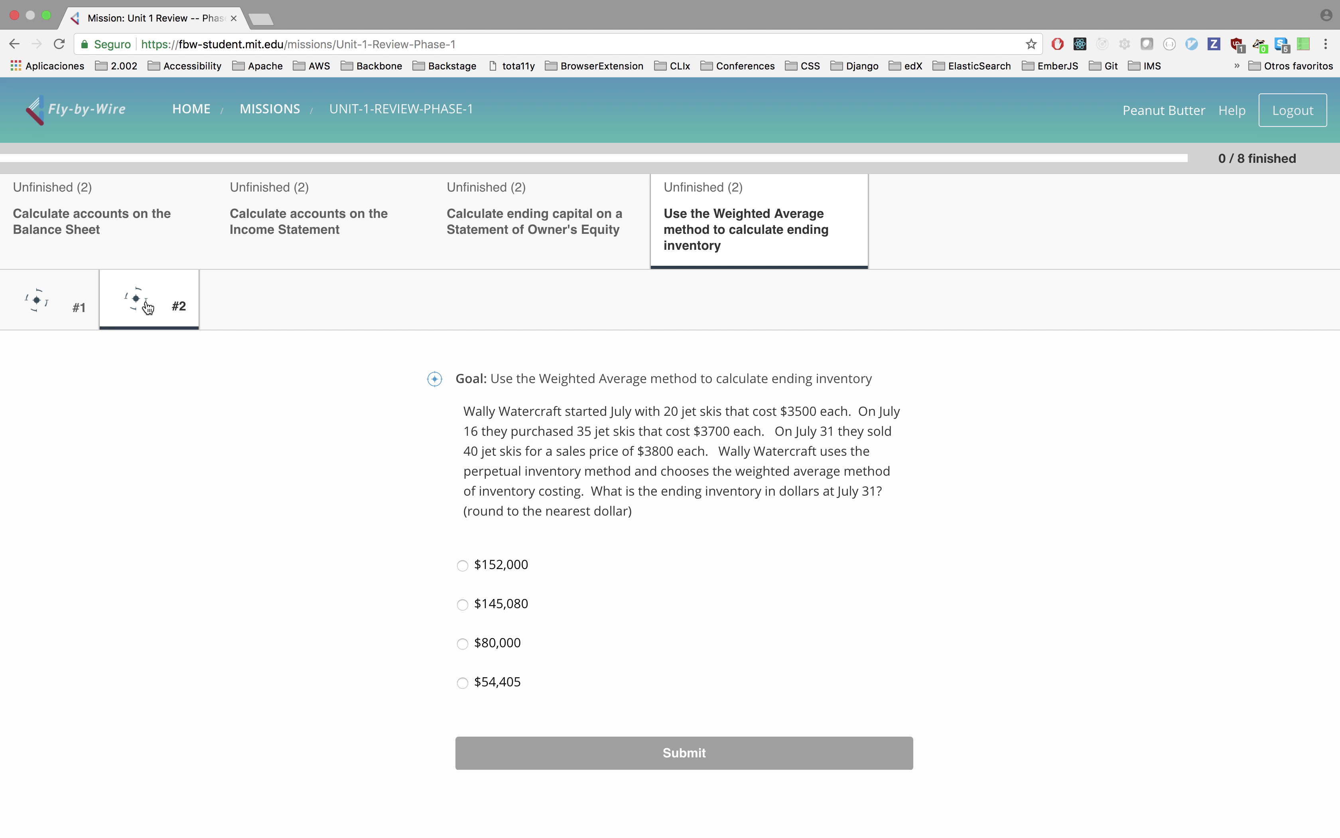
left_click(97, 227)
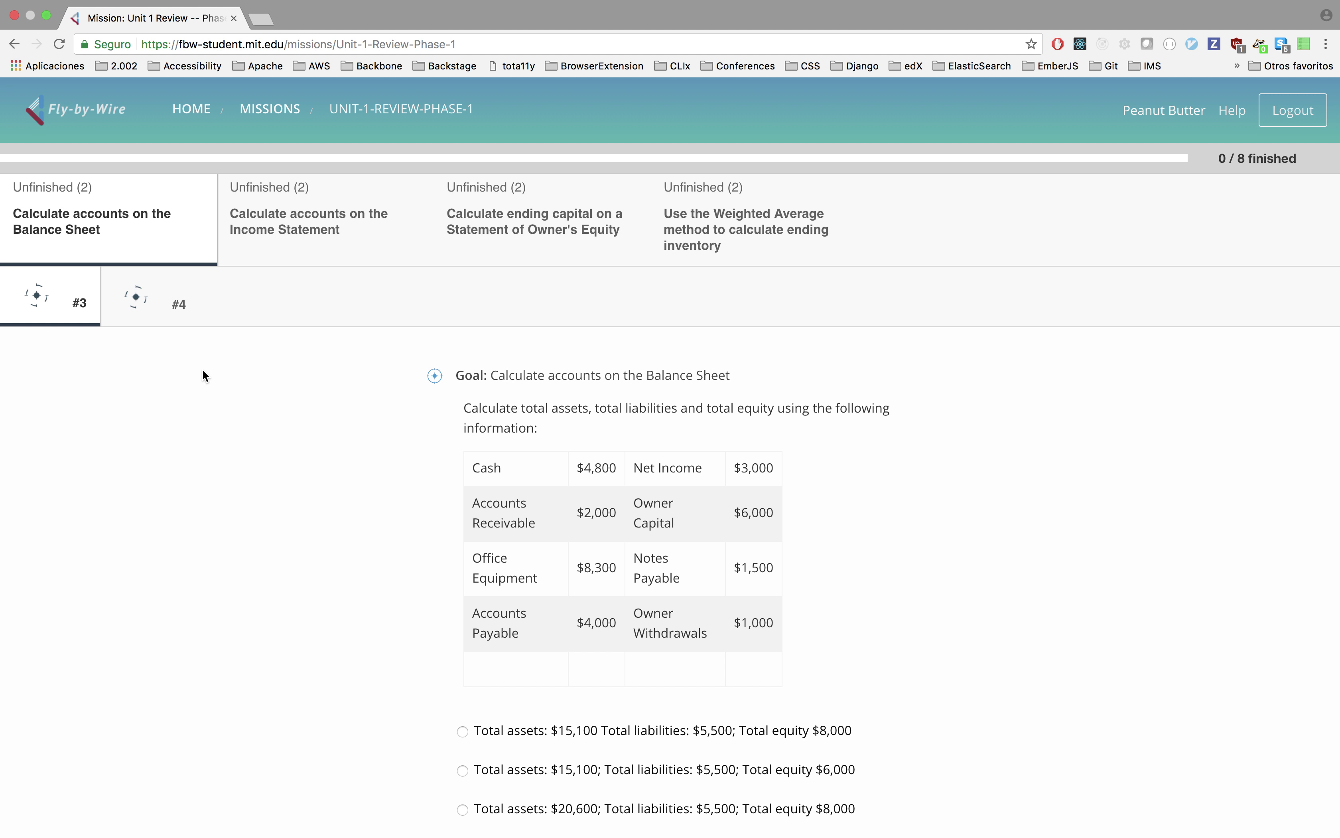
Submit the answer with total assets $15,100, liabilities $5,500 and equity $8,000.
scroll(468, 529, "down", 3)
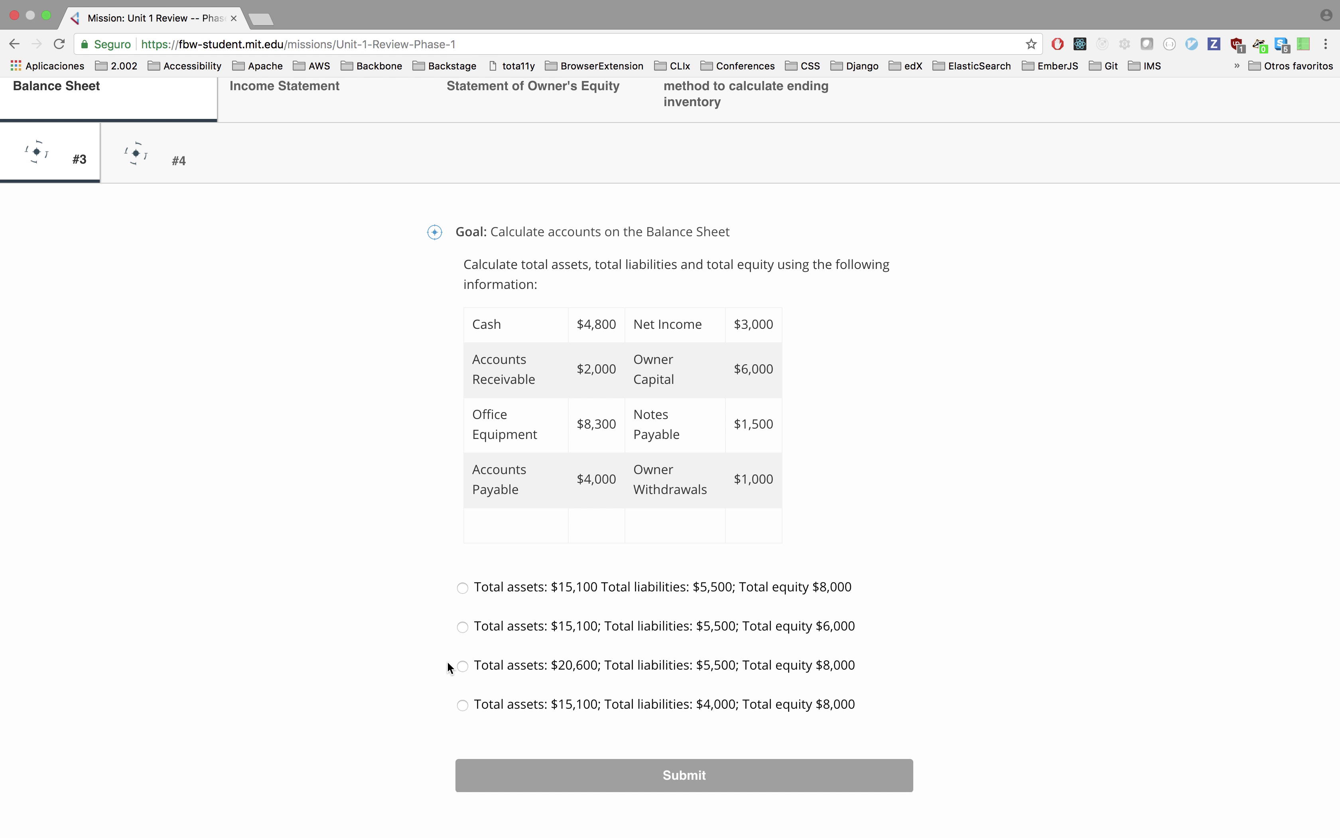
left_click(472, 712)
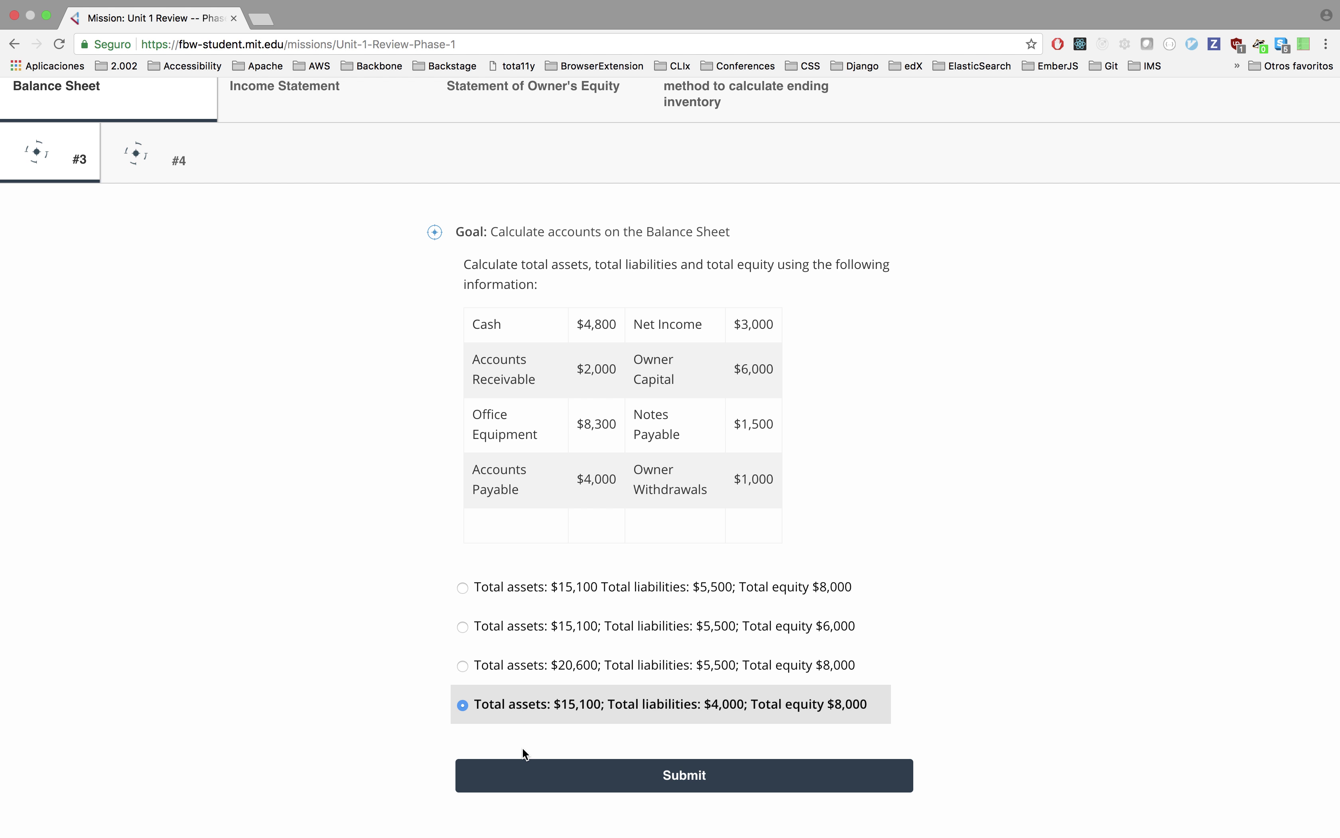
left_click(466, 596)
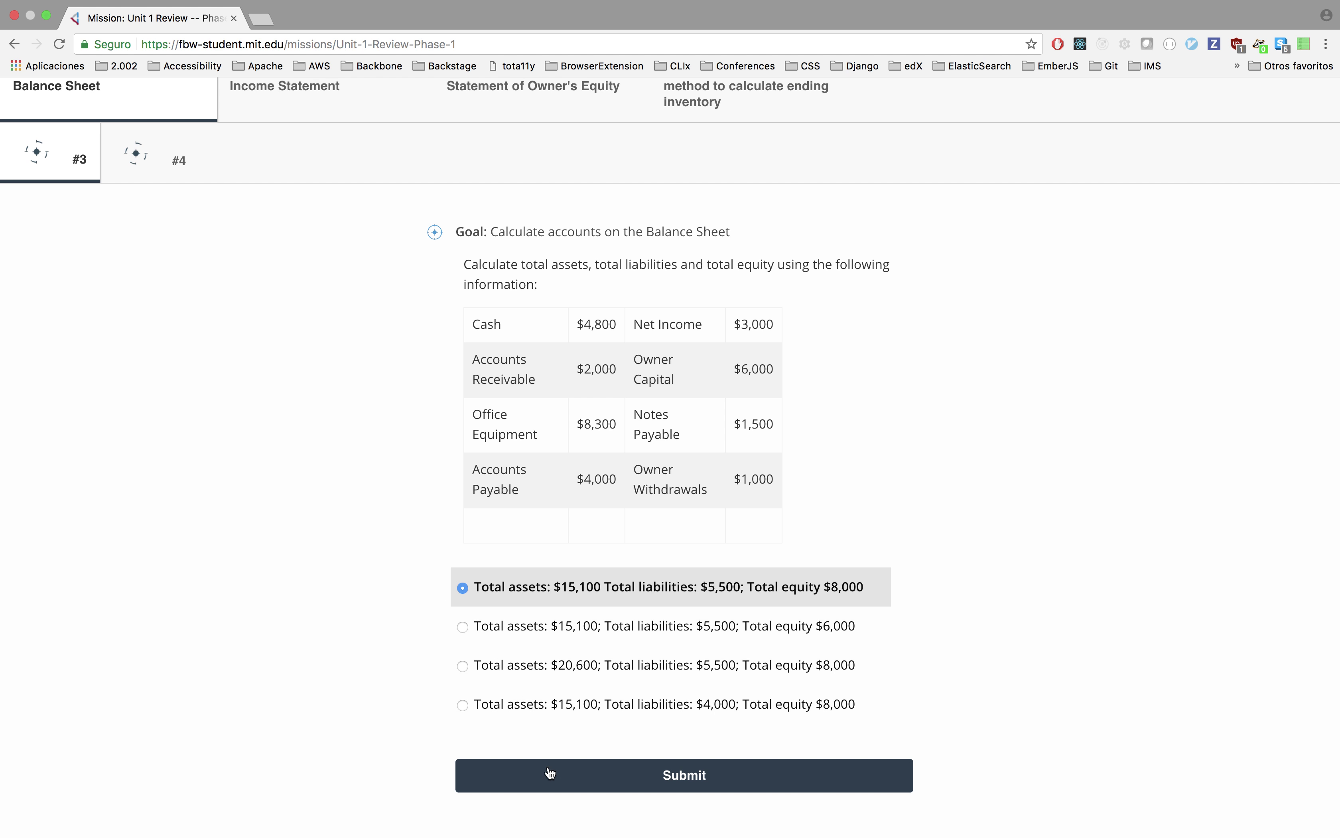
left_click(548, 769)
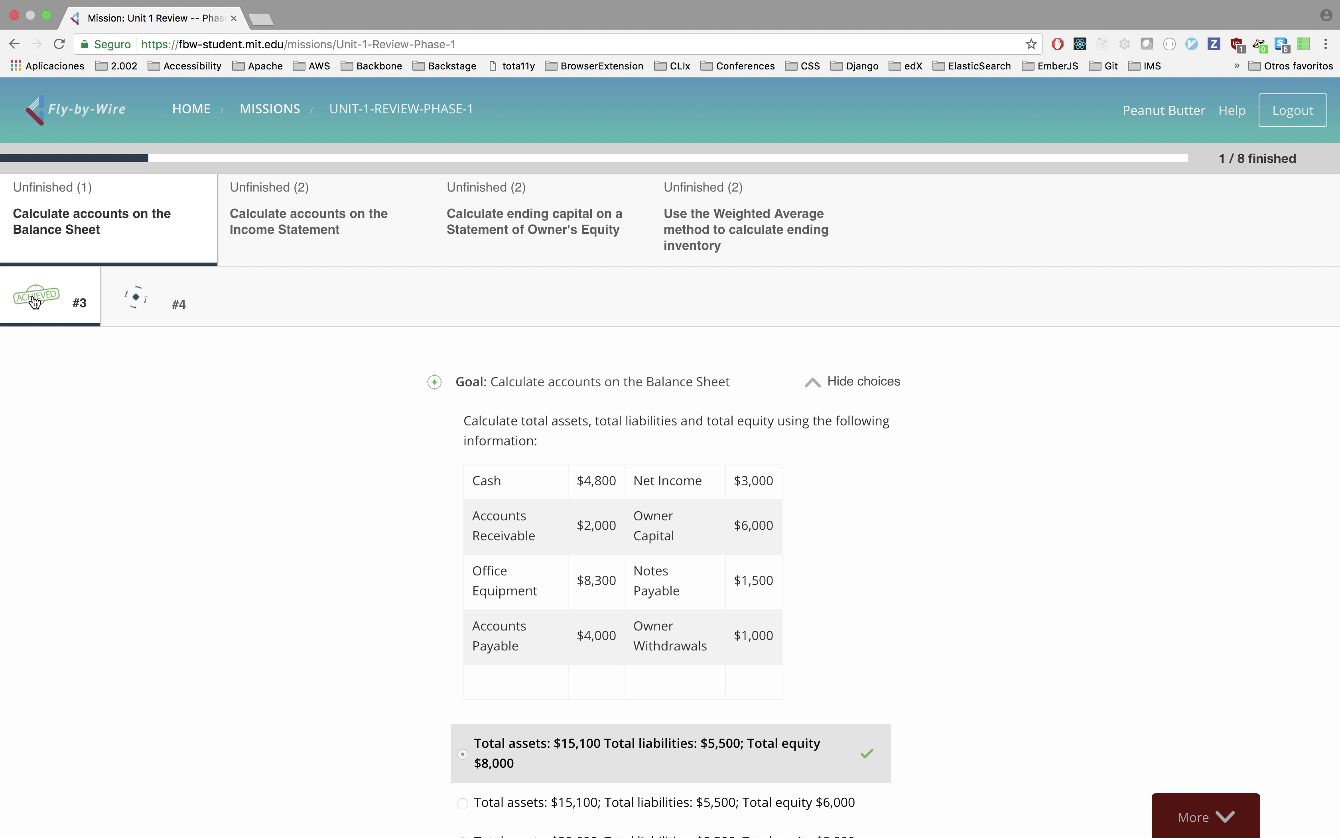
Answer Balance Sheet question #4 with total equity $3,000 and review the $9,000 solution.
left_click(133, 306)
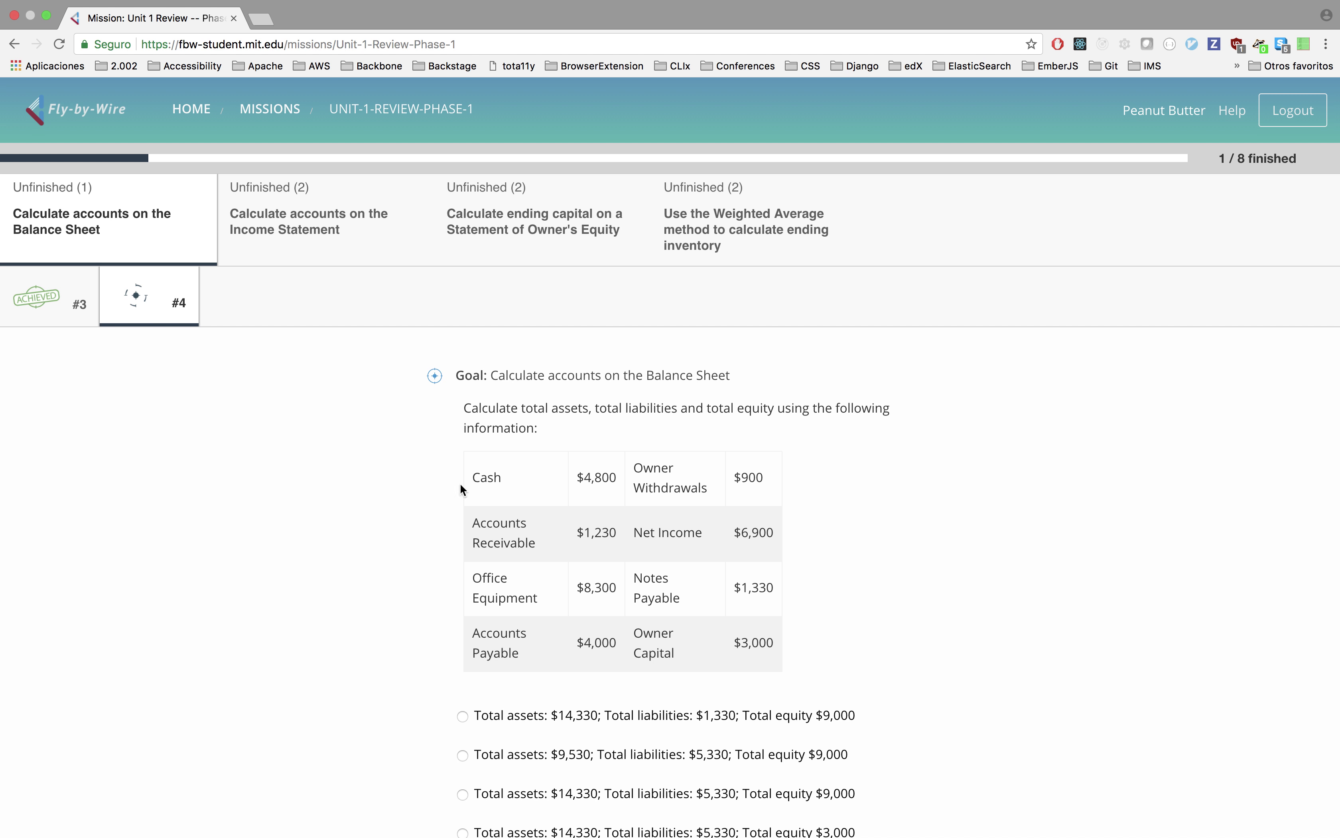
scroll(414, 511, "down", 5)
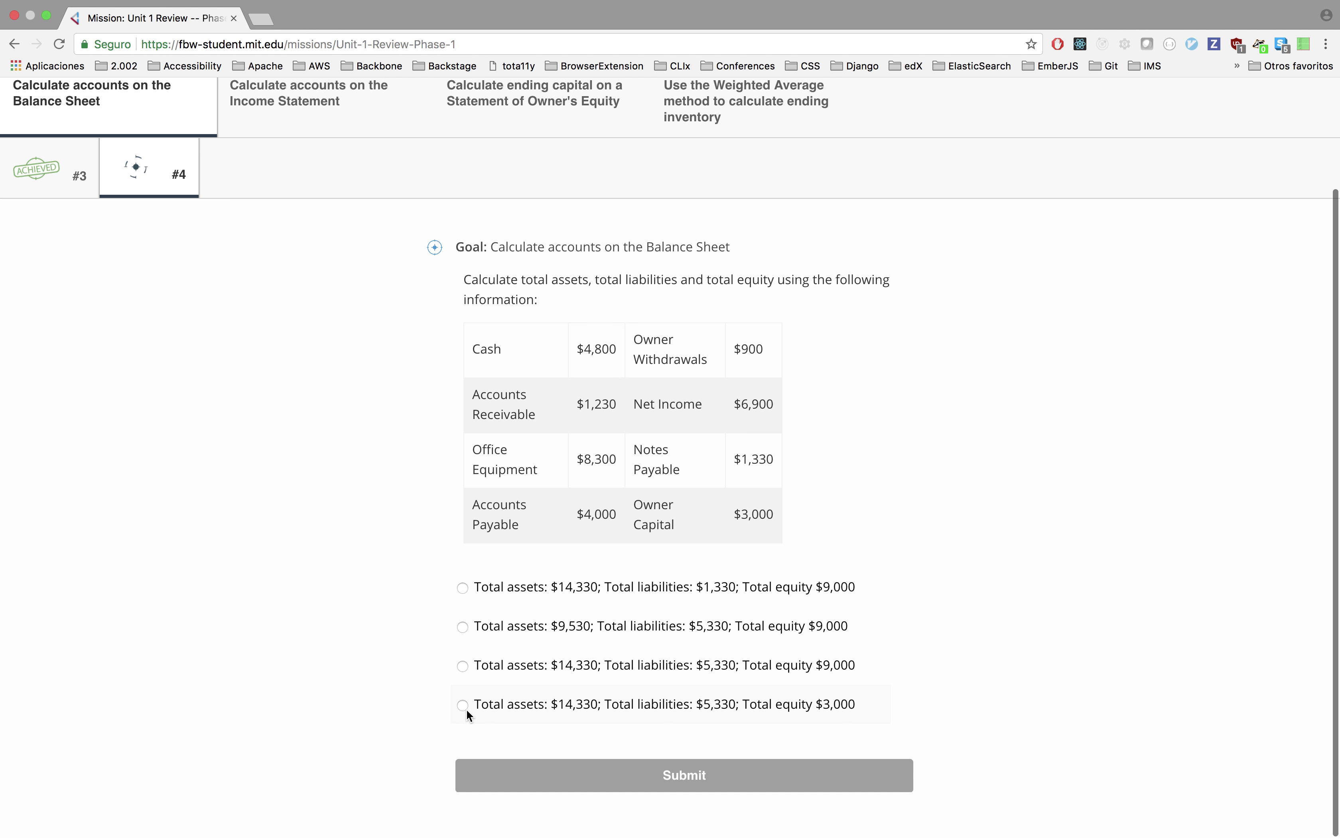
left_click(464, 704)
left_click(522, 773)
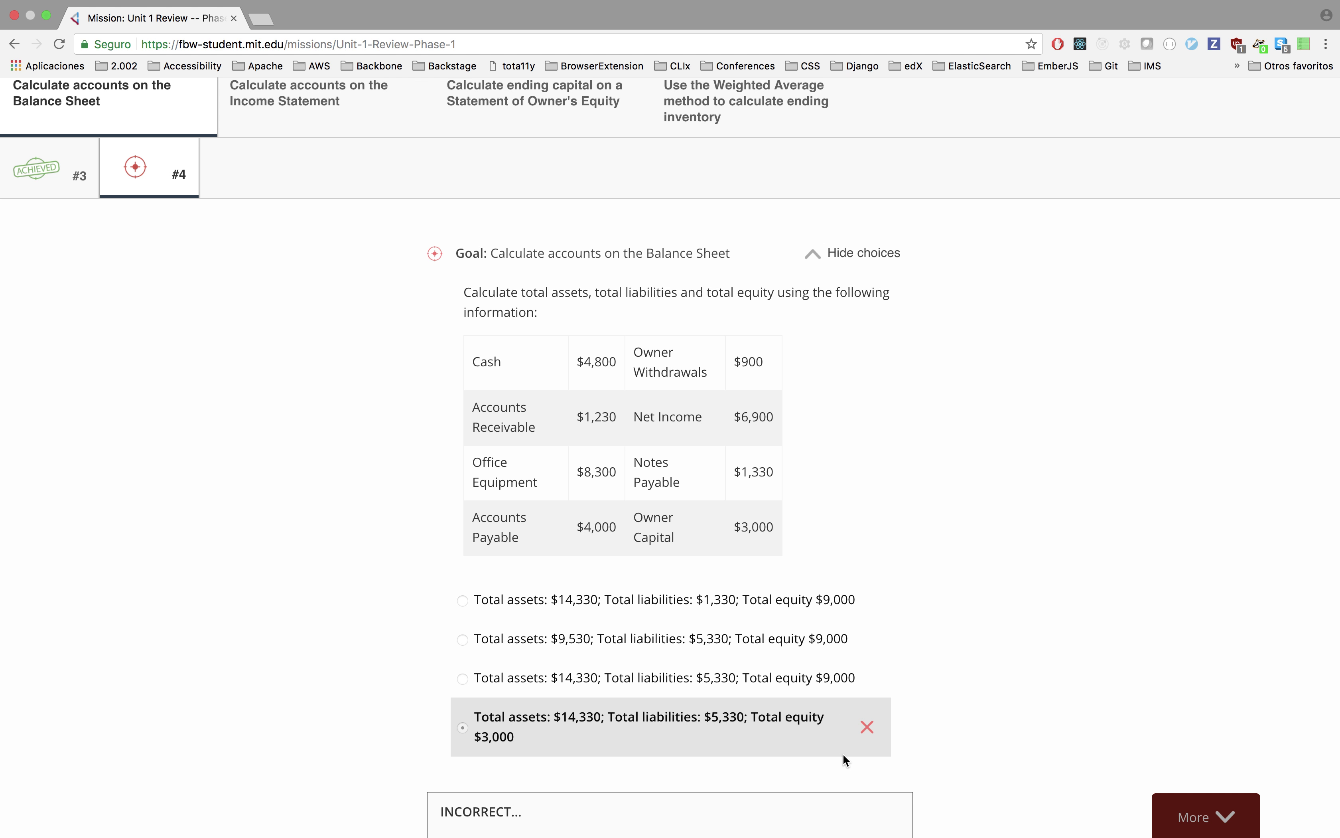
scroll(552, 713, "down", 8)
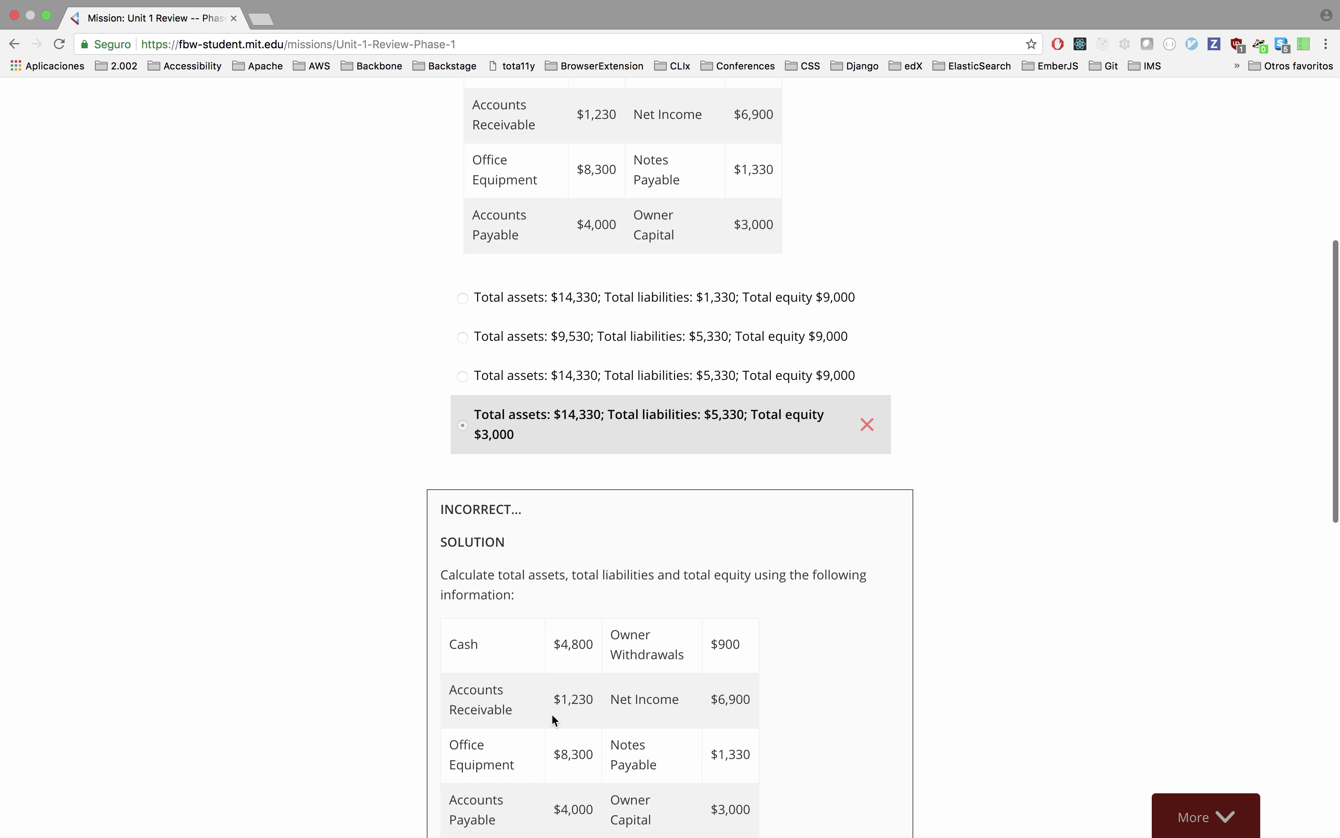
scroll(479, 672, "down", 5)
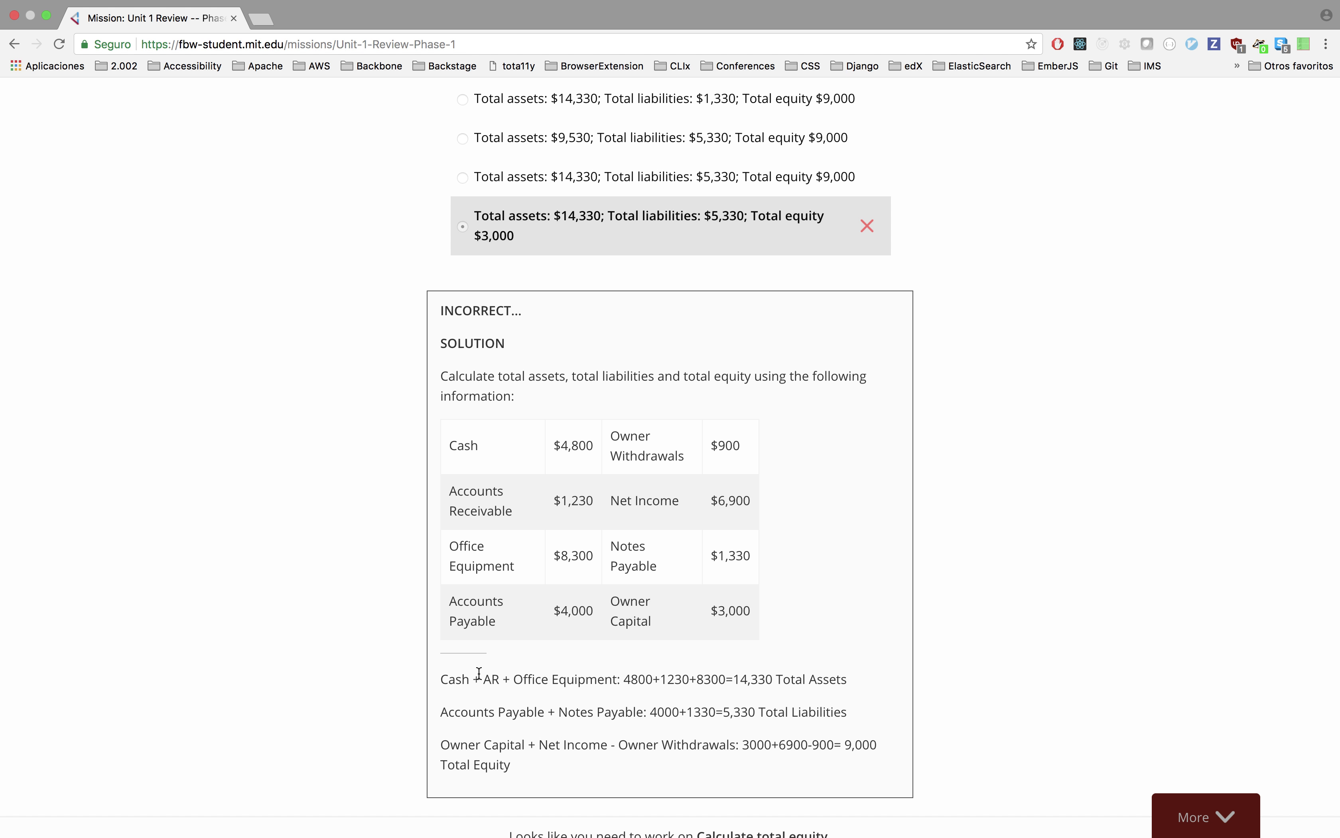
scroll(479, 673, "down", 12)
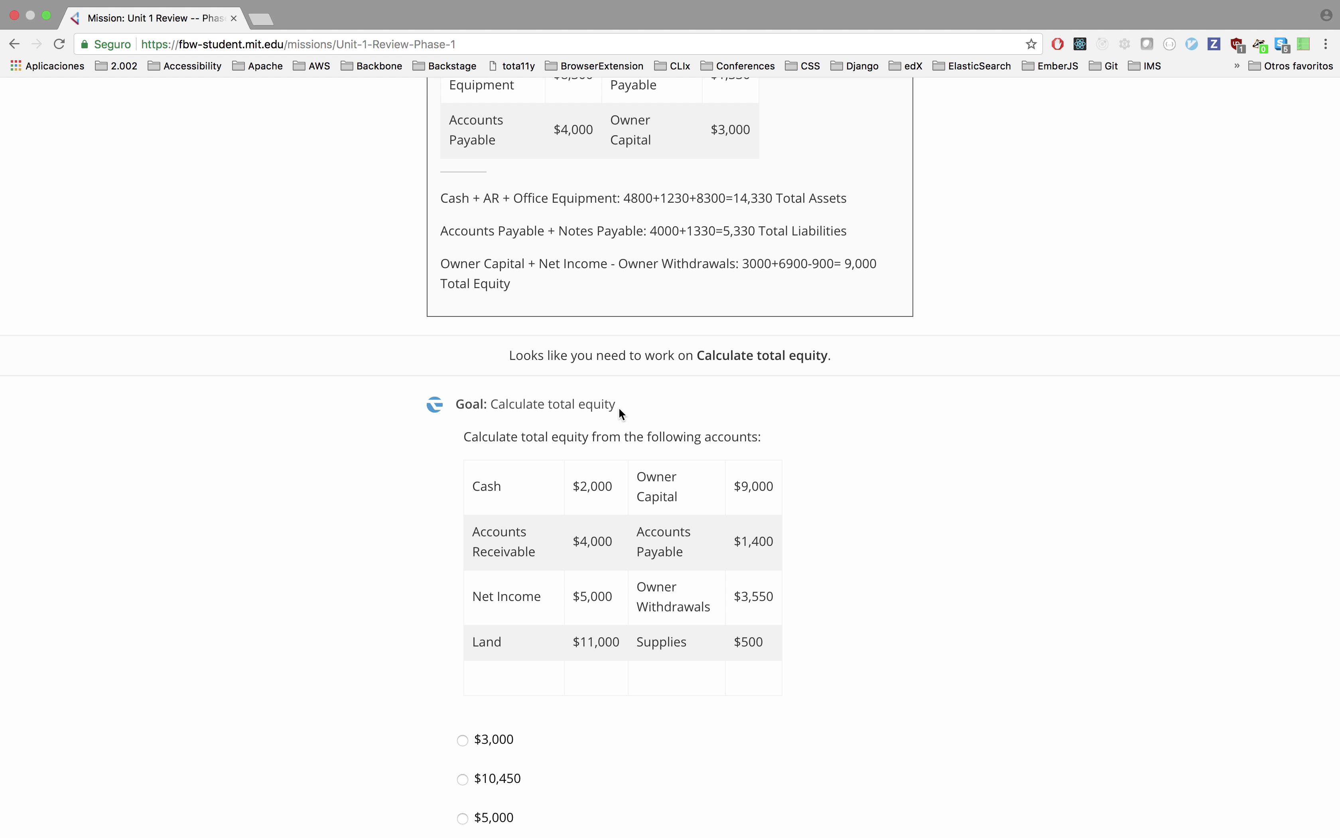
Submit $10,450 as the total equity in the practice question.
scroll(620, 413, "down", 3)
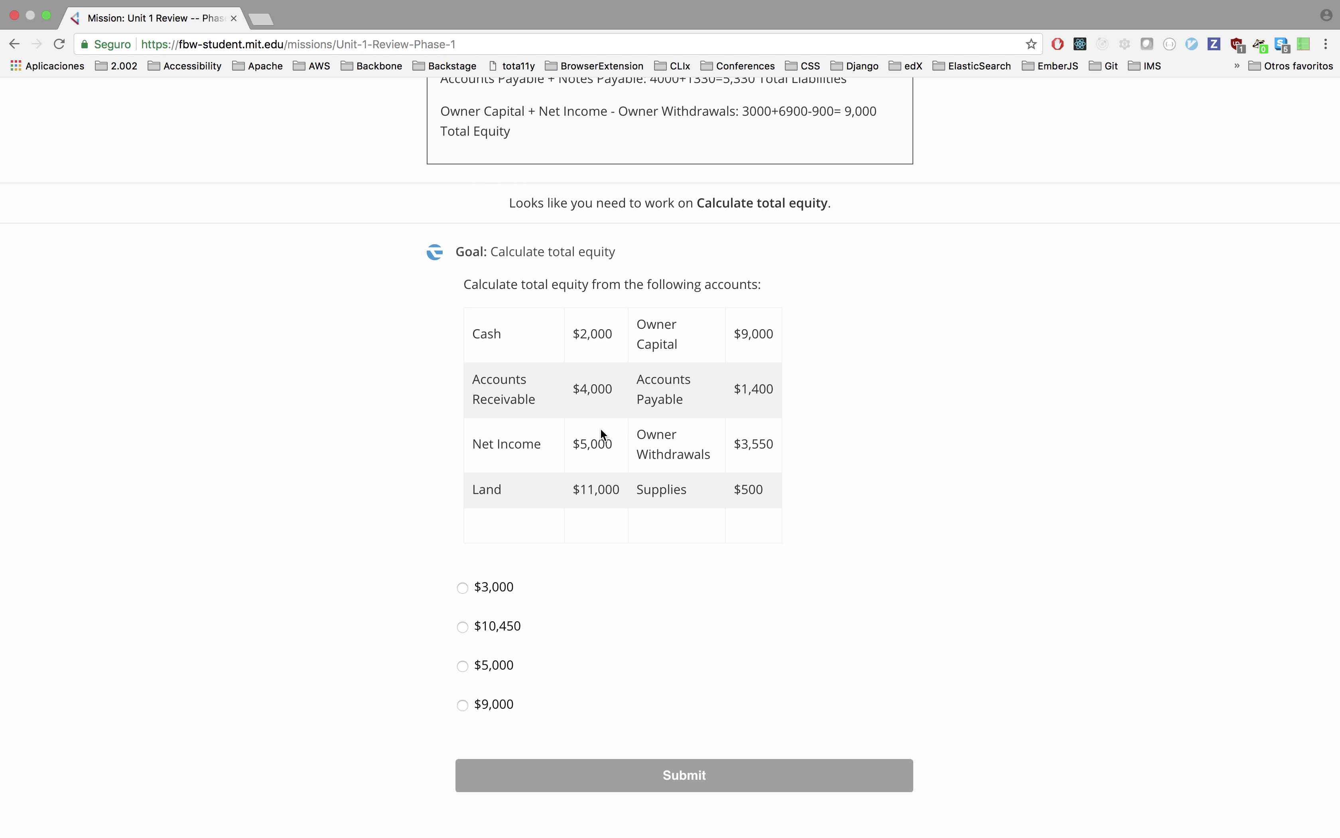
left_click(462, 629)
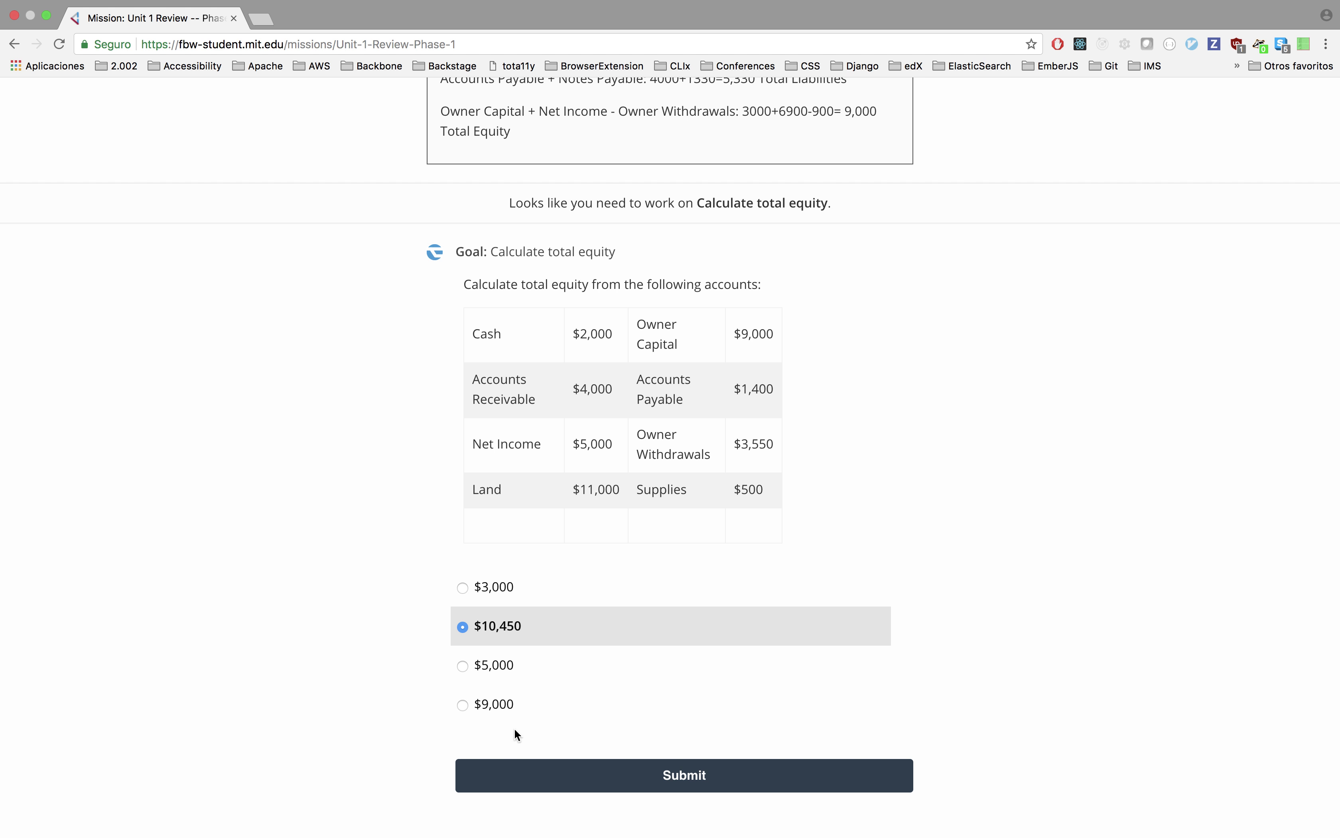
left_click(513, 773)
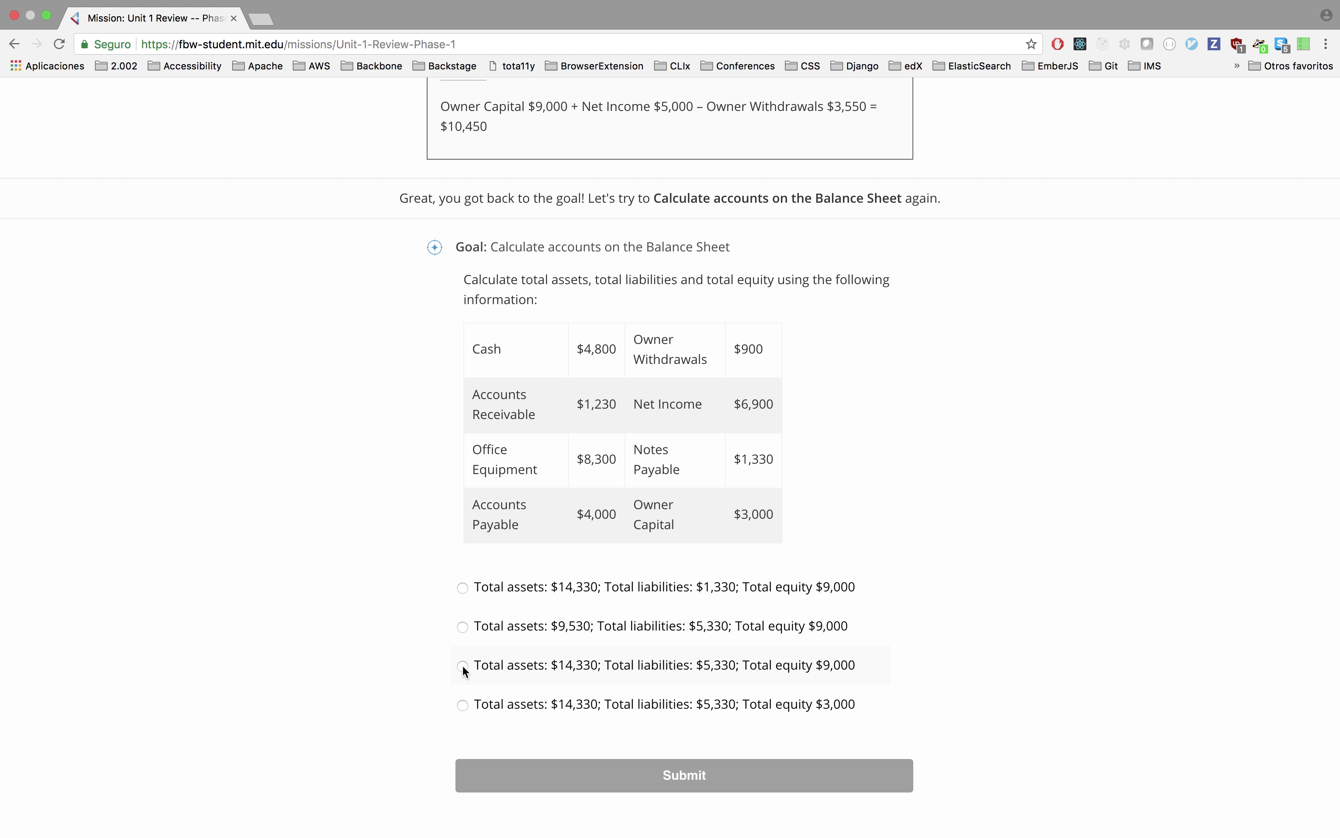
Answer the retried Balance Sheet question #4, bringing progress to 2/8 finished.
scroll(463, 665, "up", 15)
left_click(155, 303)
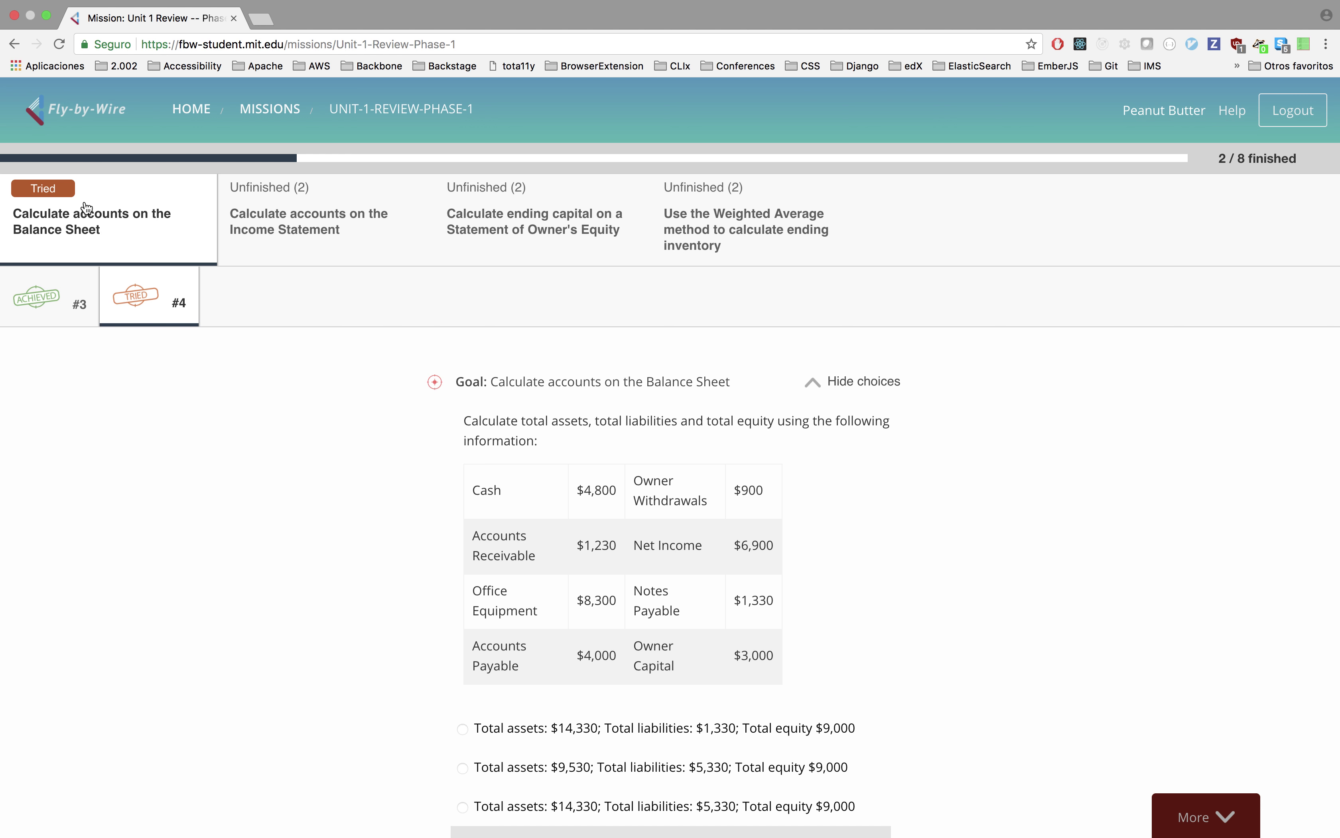
Log out of Fly-by-Wire, then sign out of the My ACC D2L portal.
left_click(1291, 117)
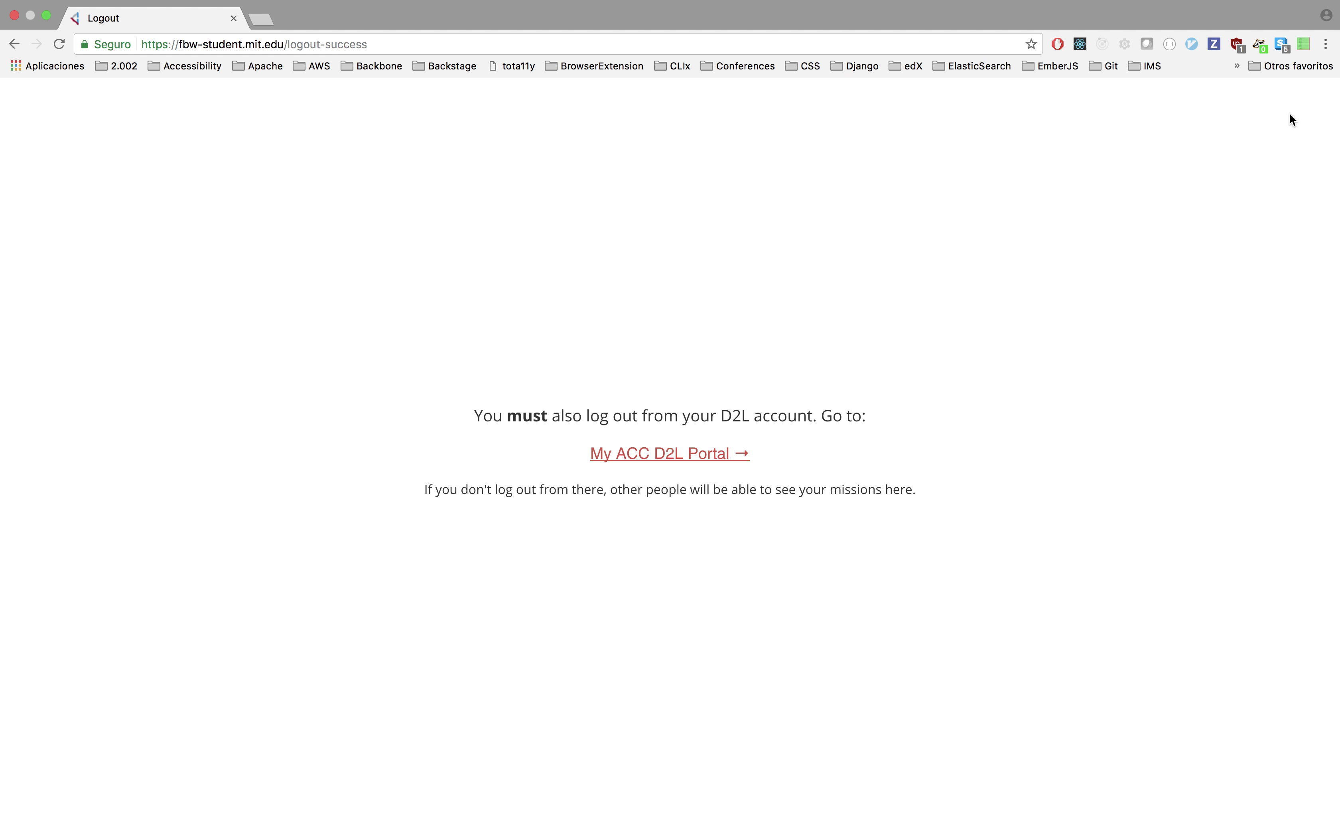
left_click(603, 451)
left_click(1014, 90)
left_click(961, 202)
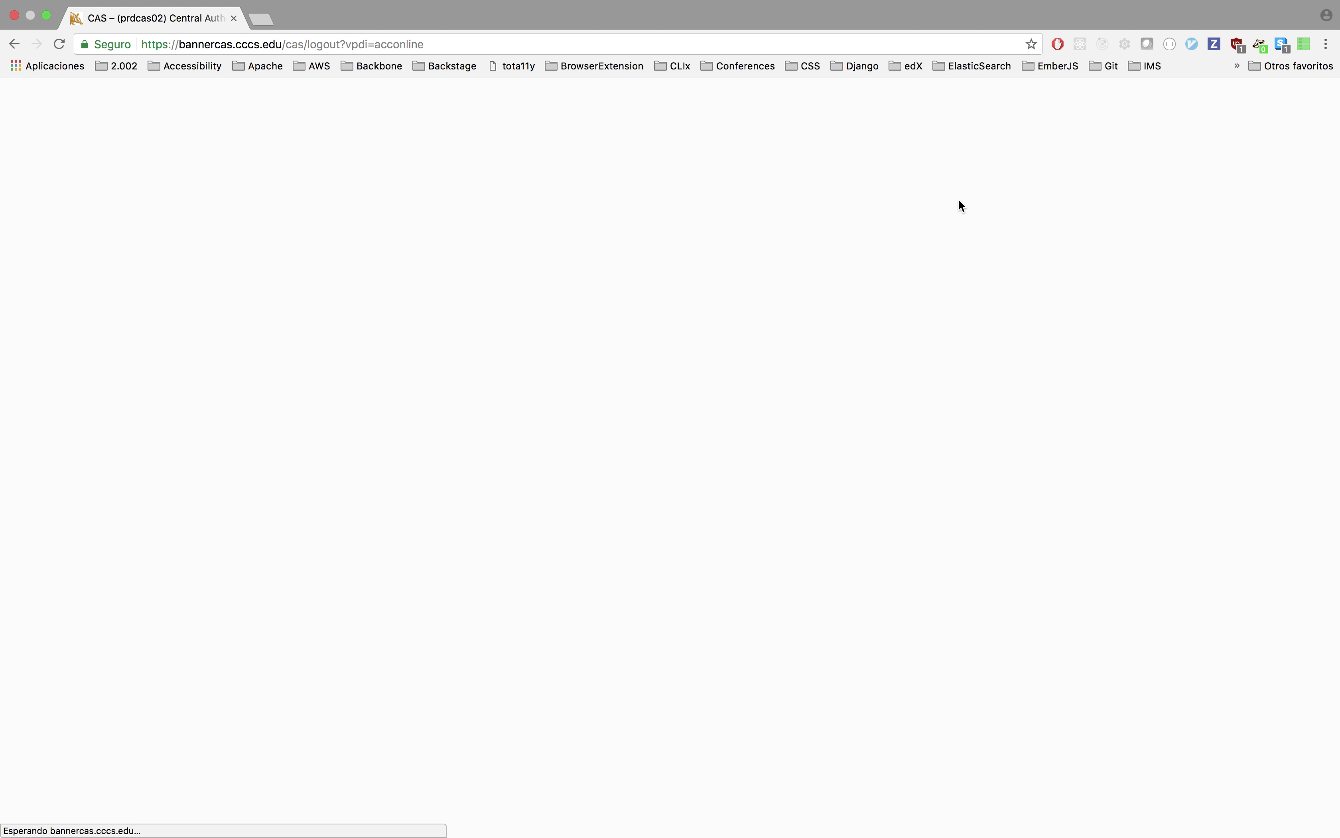